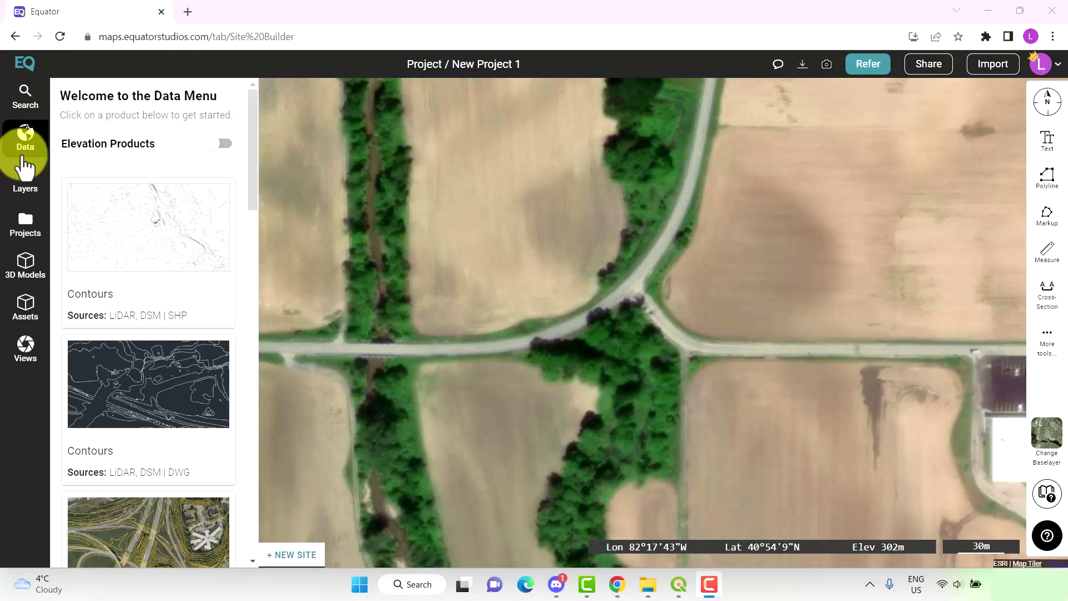
Reopen the Data products list and switch on the Elevation Products LiDAR coverage map
left_click(25, 133)
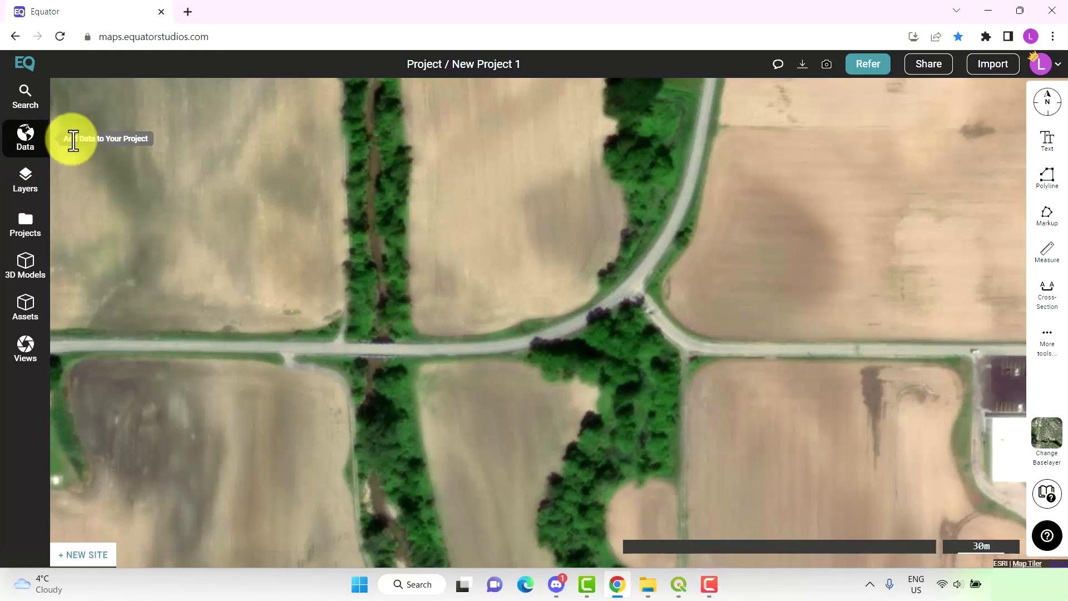
left_click(30, 143)
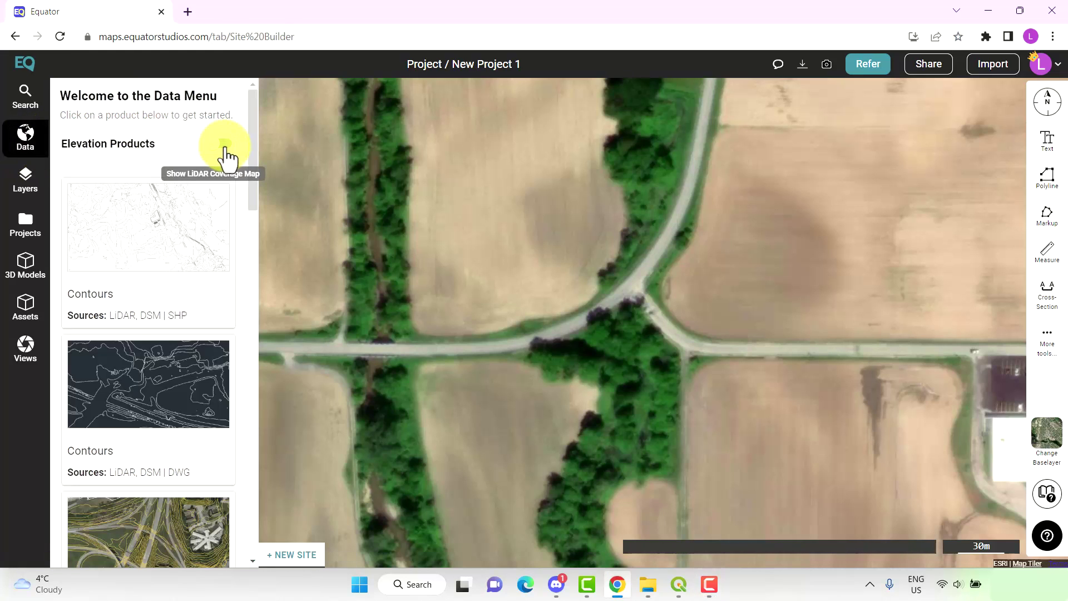
left_click(226, 149)
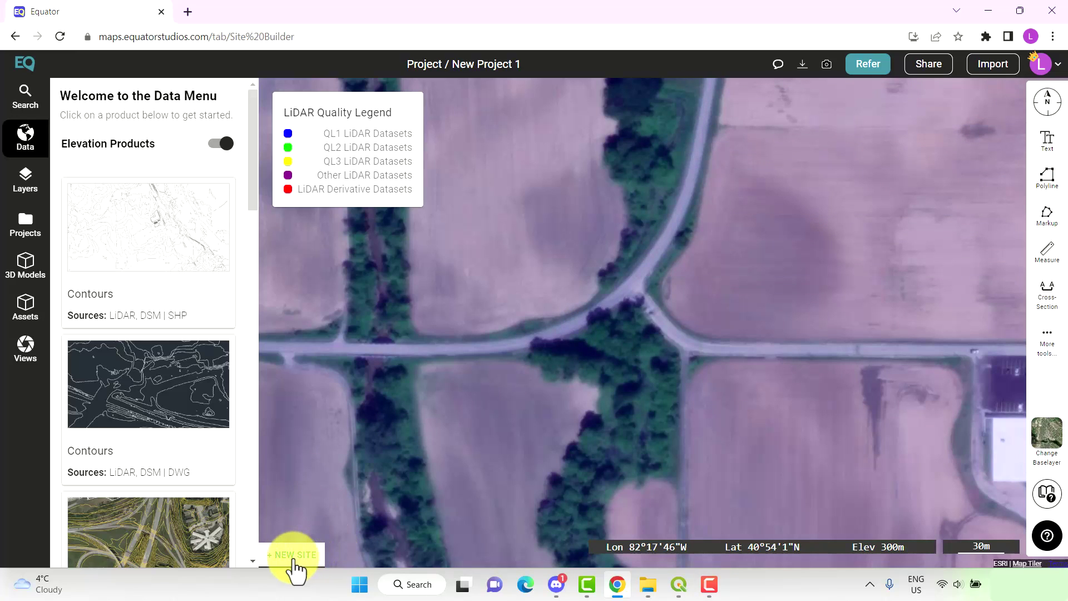
Start a new site, frame the road intersection and fields, and confirm Site 1
left_click(296, 559)
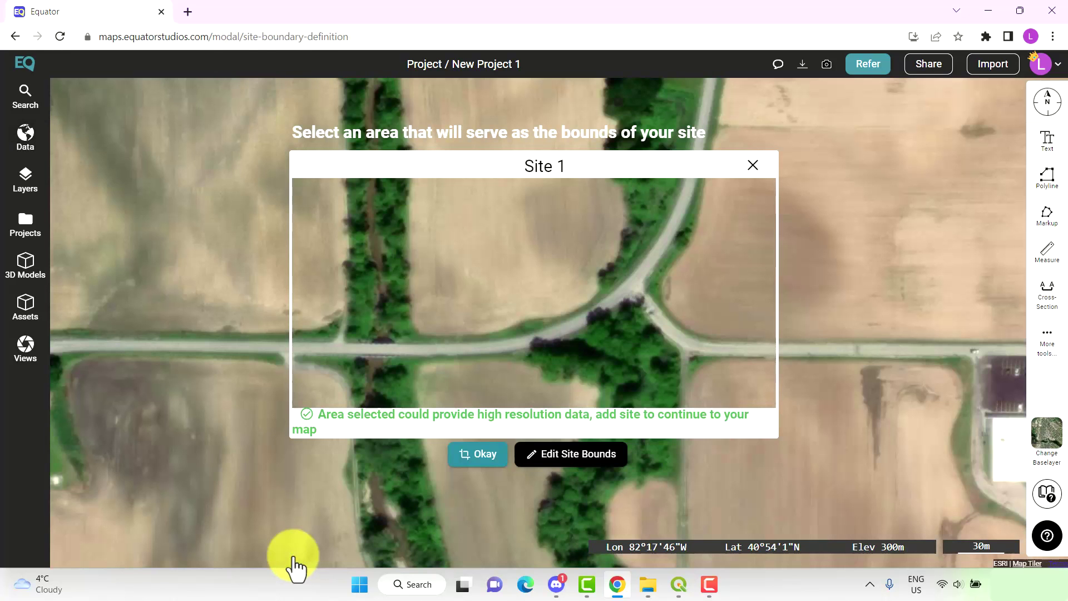
left_click_drag(587, 350, 478, 324)
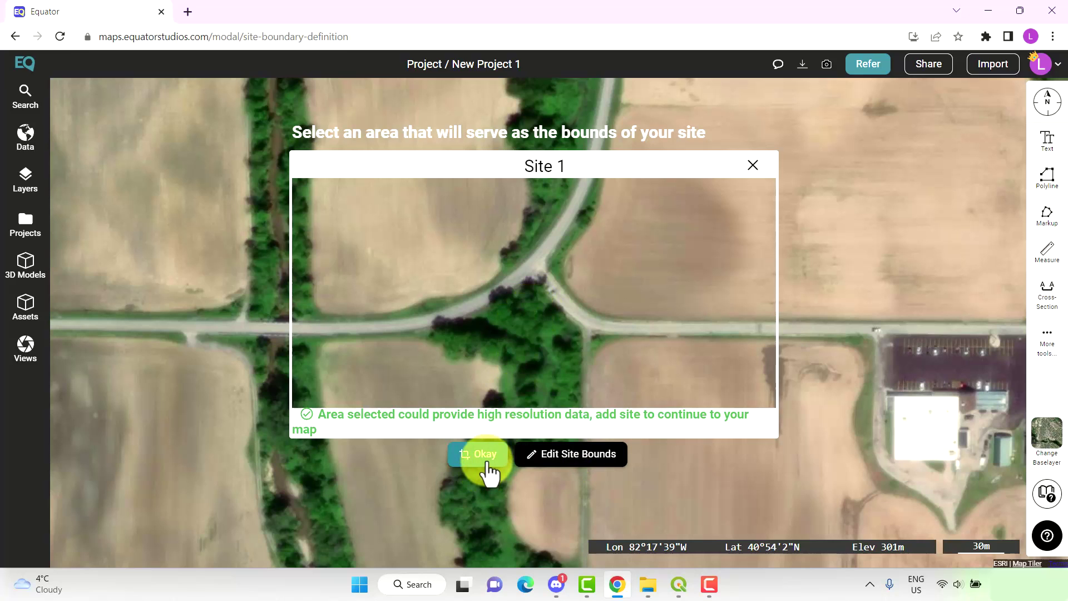
left_click(484, 455)
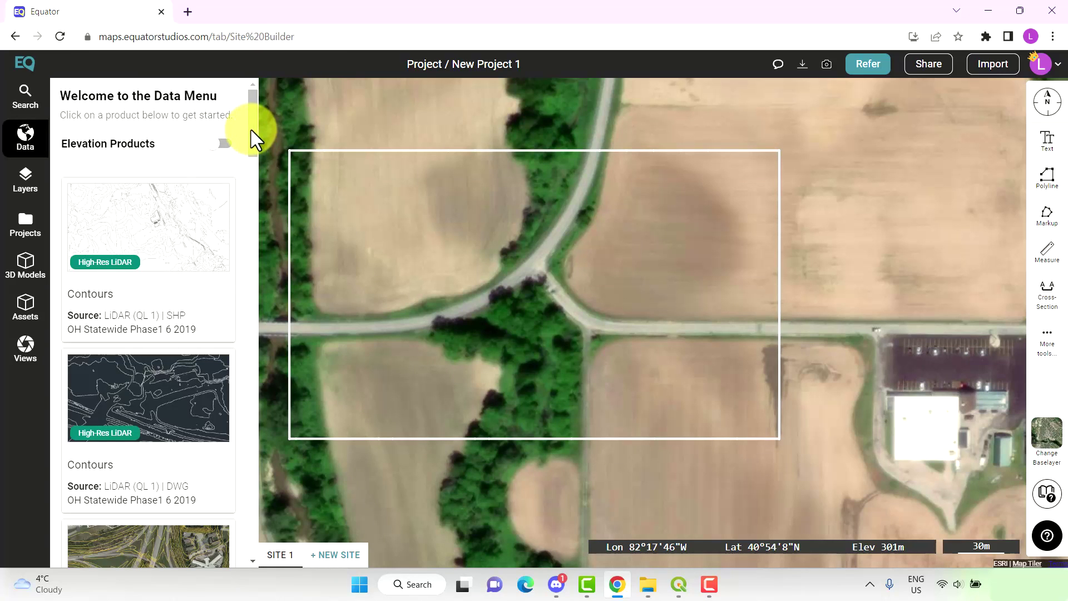
left_click_drag(255, 138, 267, 210)
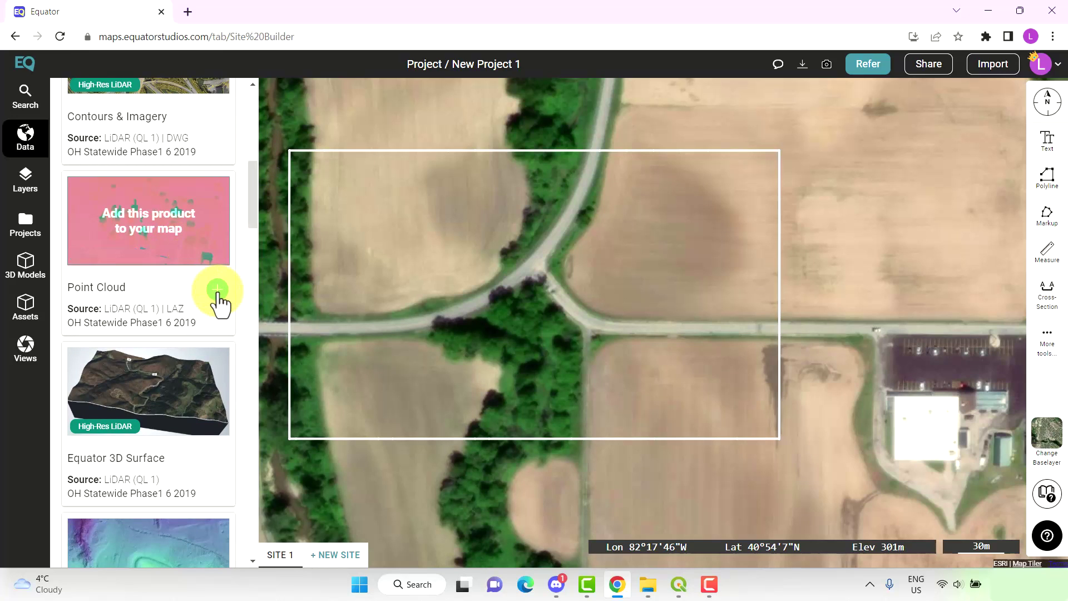
Generate a Point Cloud product for Site 1 from the chosen source dataset quality
left_click(218, 299)
left_click(90, 179)
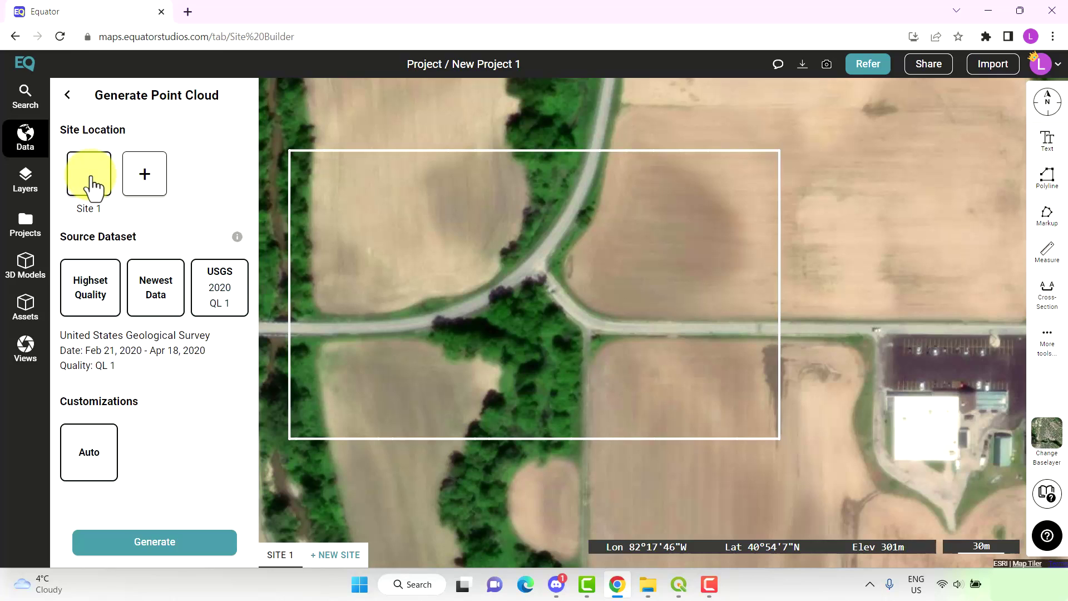
left_click(108, 275)
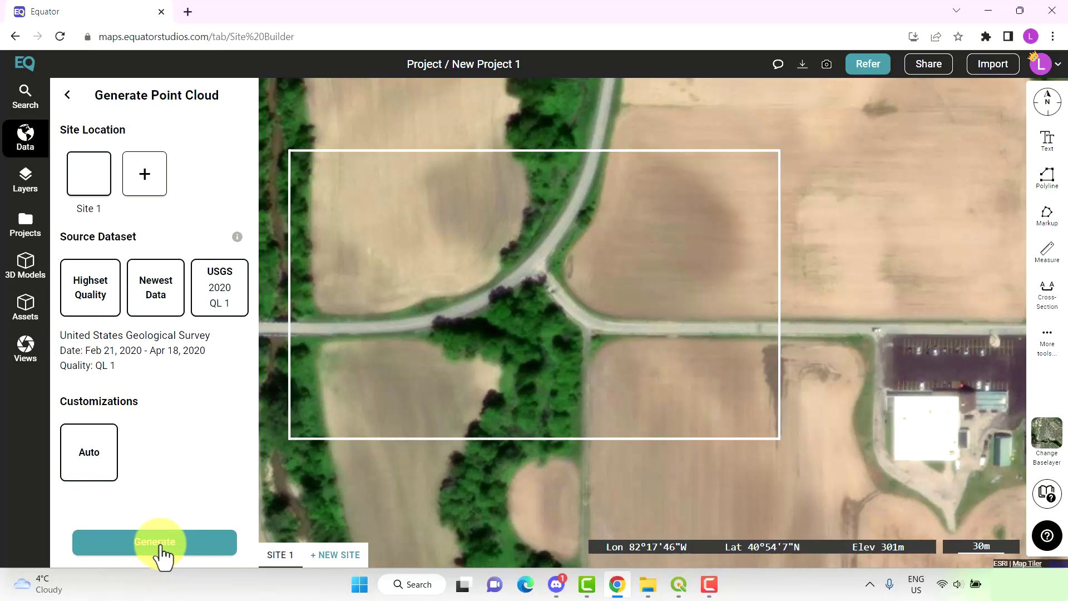
left_click(159, 547)
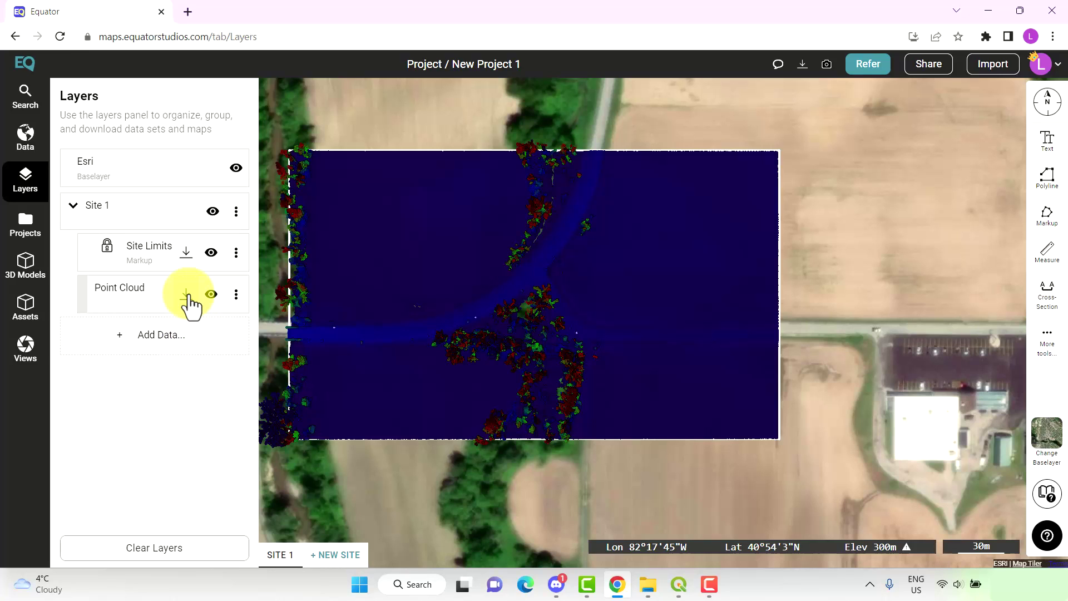
Download the point cloud as LAZ in NAD83(2011) / Ohio North (ftUS), matching the project
left_click(187, 295)
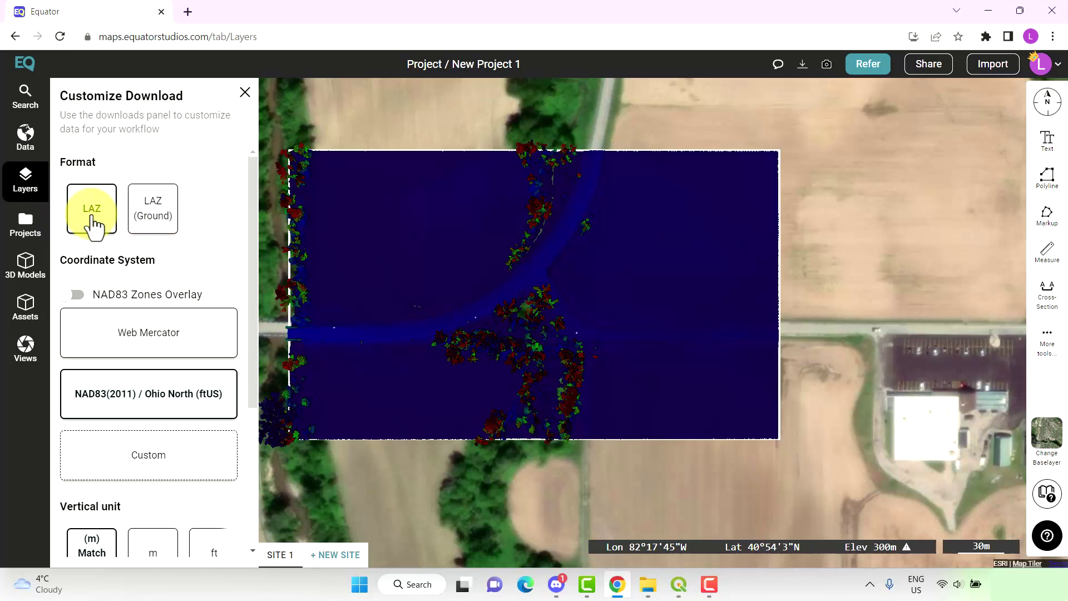
scroll(92, 228, "down", 1)
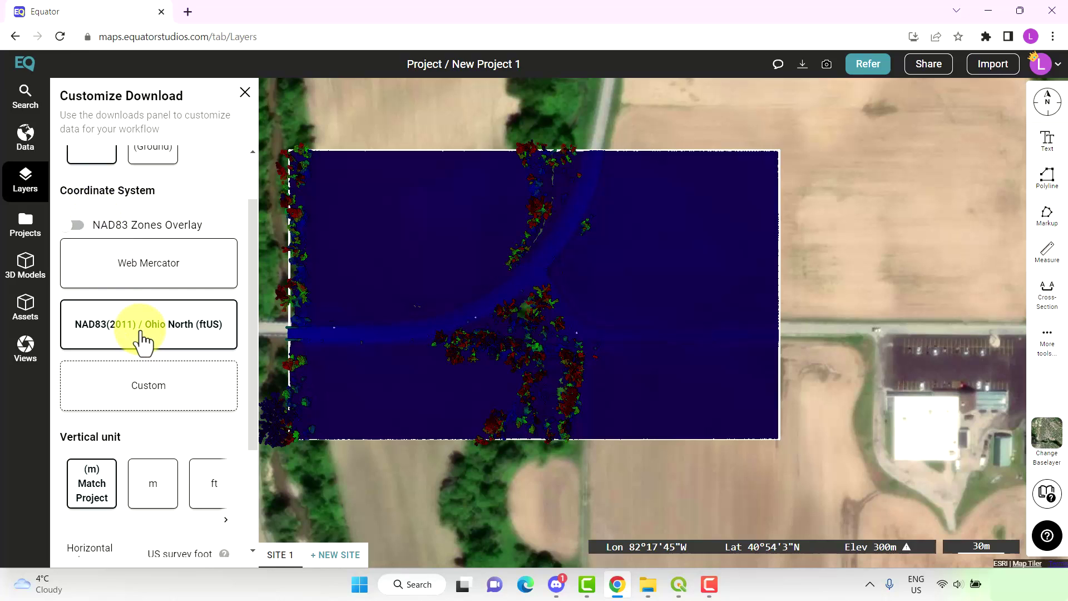
scroll(143, 340, "down", 1)
scroll(126, 349, "down", 1)
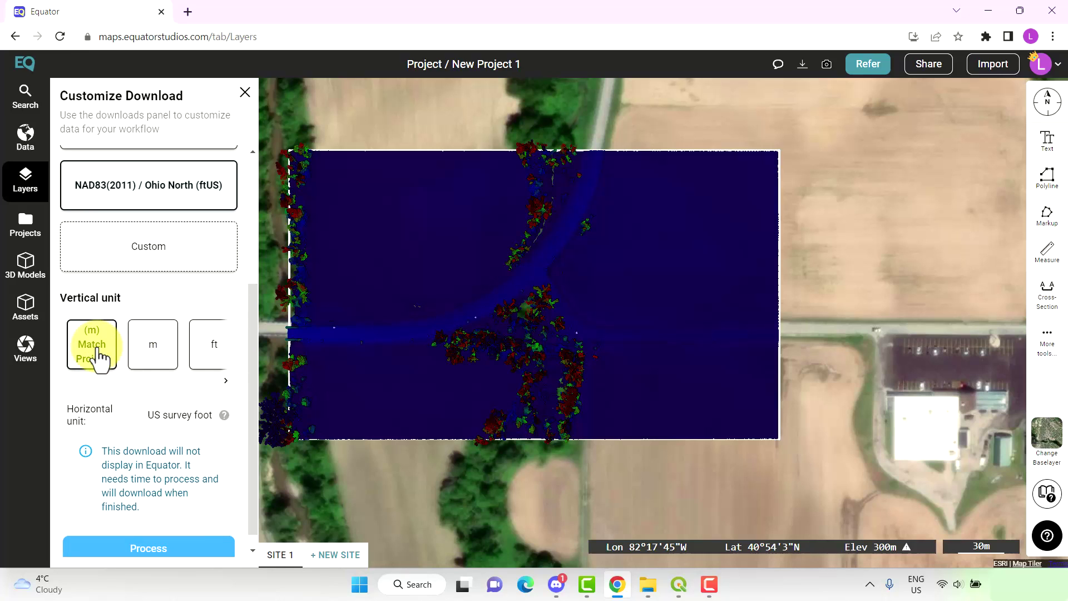
scroll(107, 350, "down", 1)
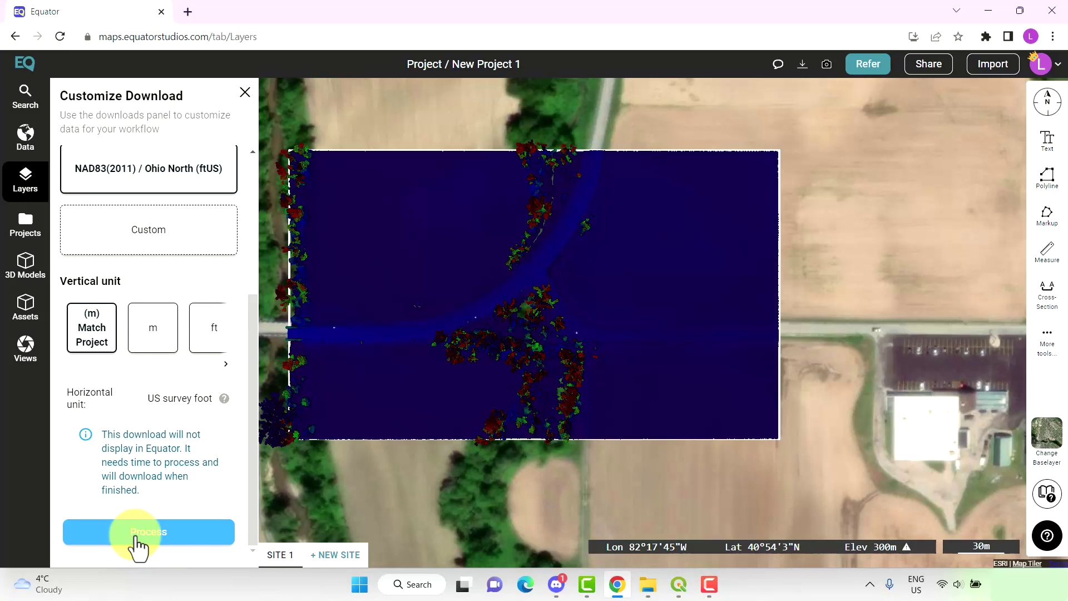
left_click(137, 537)
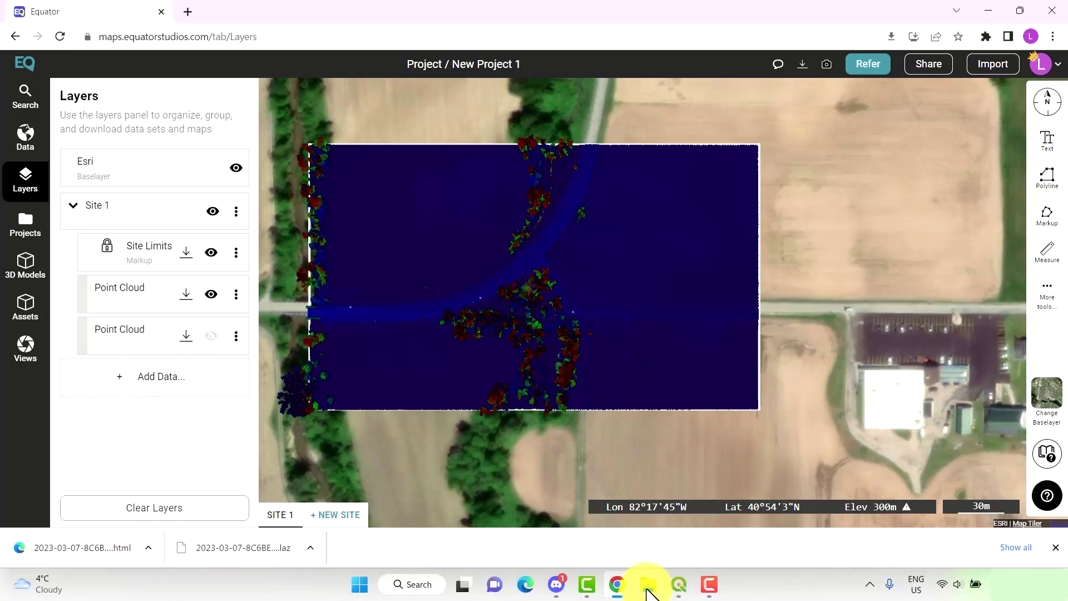
Show the Downloads folder with the equator-point LAZ and readme, then bring QGIS forward
left_click(649, 586)
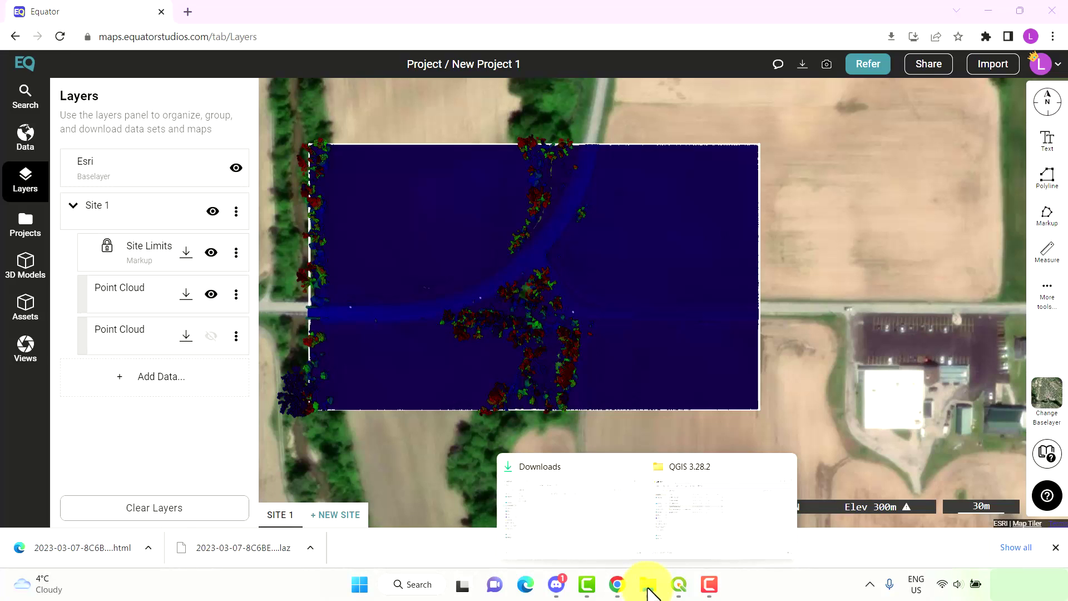
left_click(584, 534)
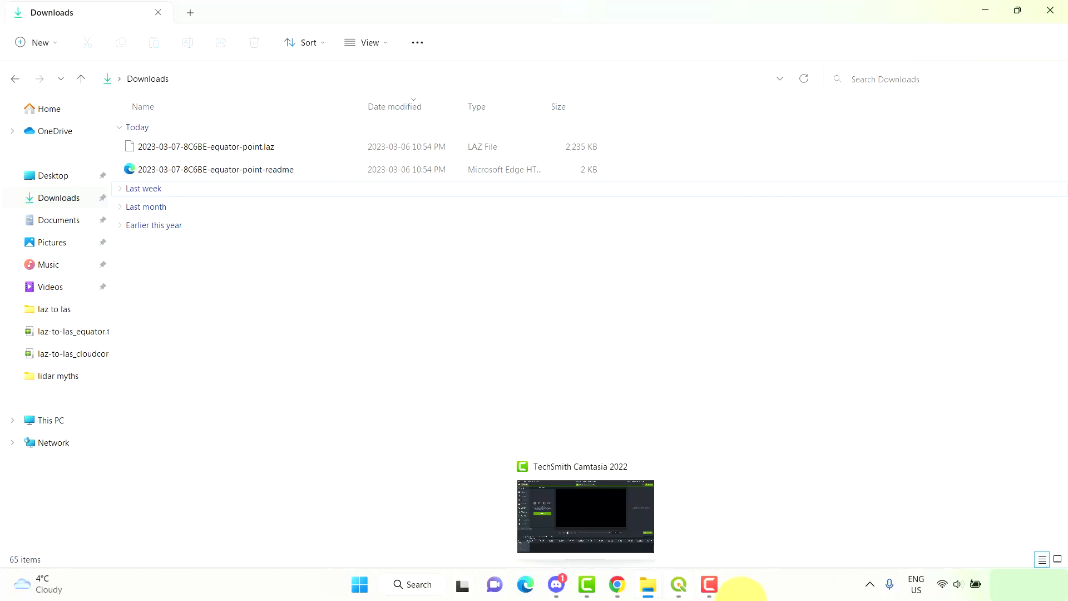
left_click(680, 584)
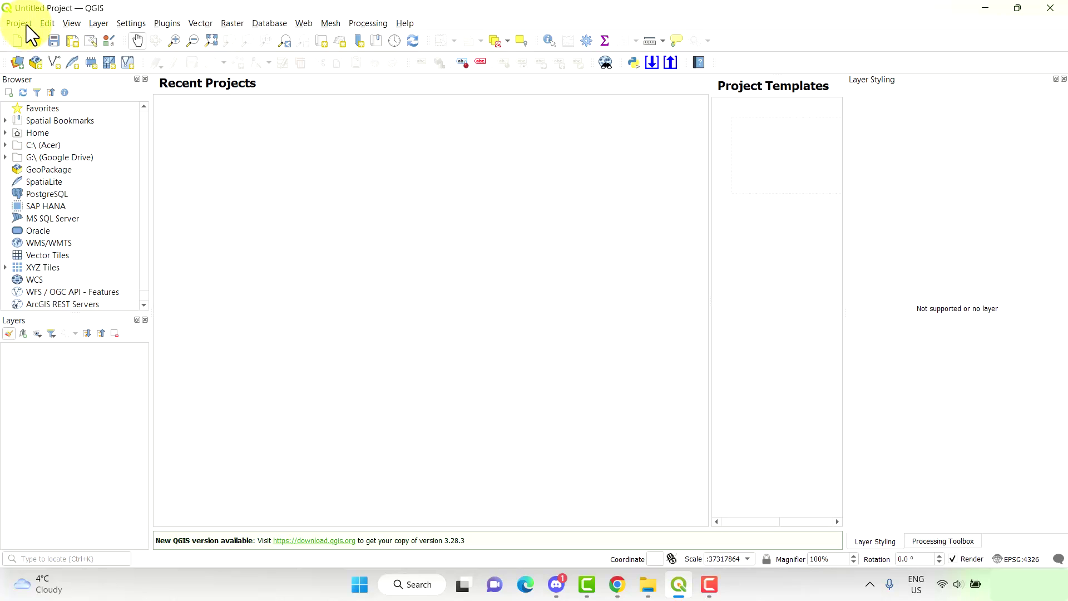
Add the downloaded equator-point .laz file as a point cloud layer via Data Source Manager
left_click(97, 23)
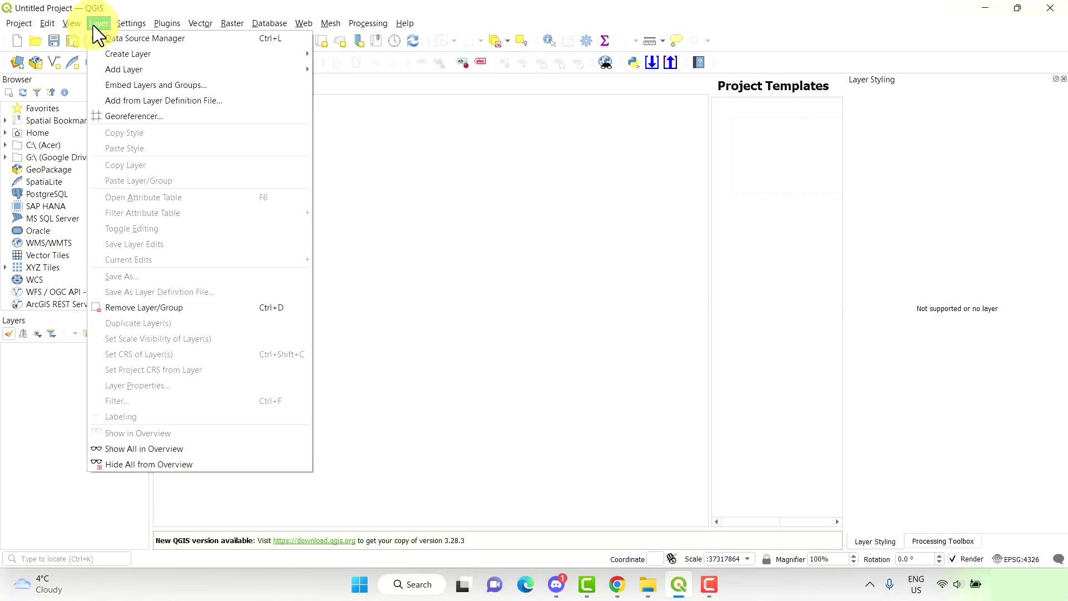
left_click(133, 37)
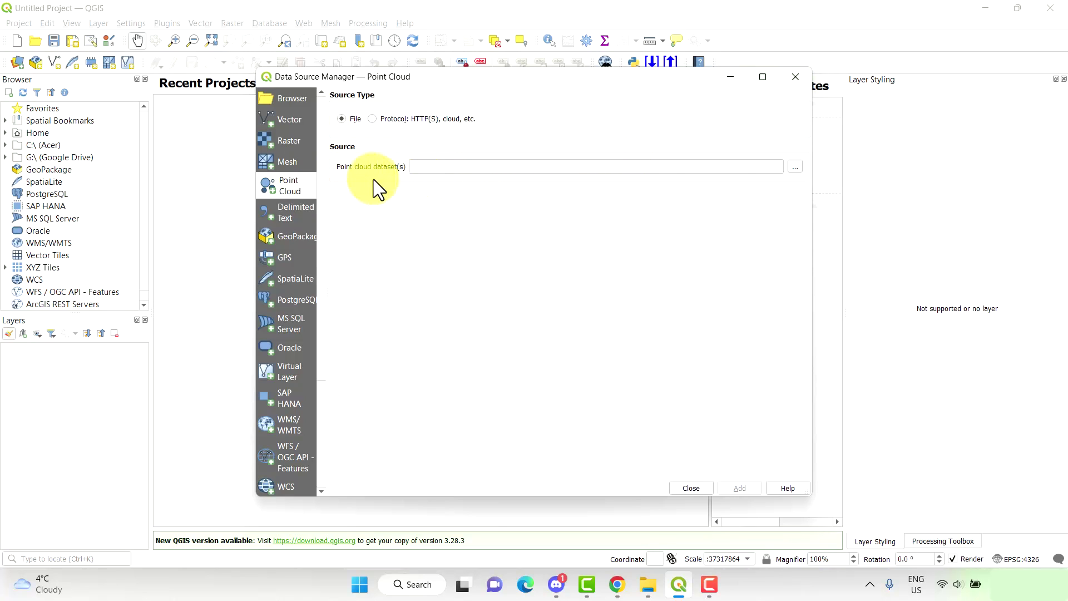
left_click(794, 169)
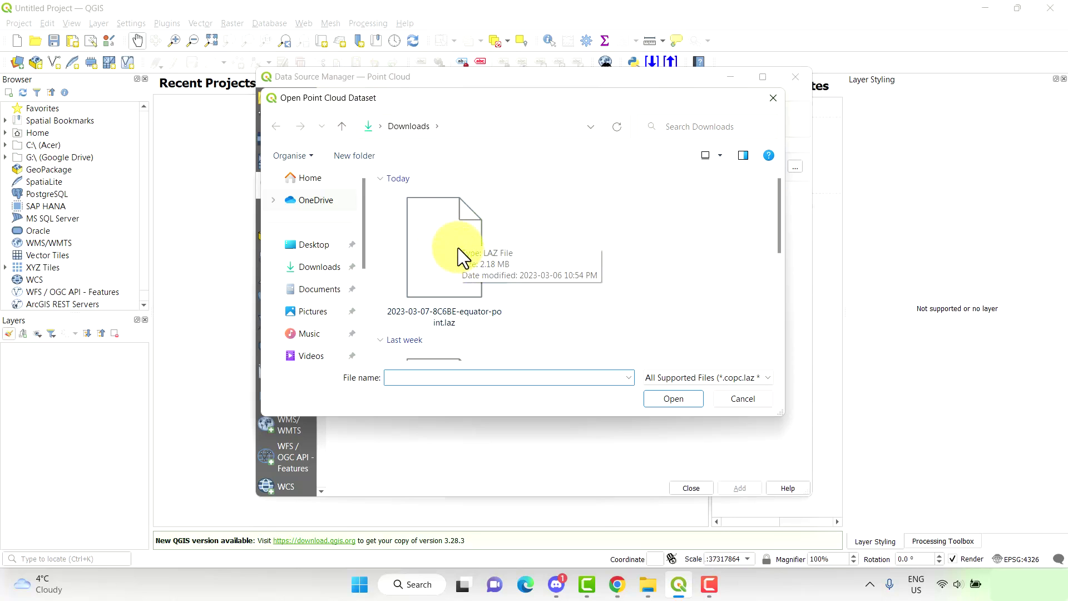
left_click(443, 257)
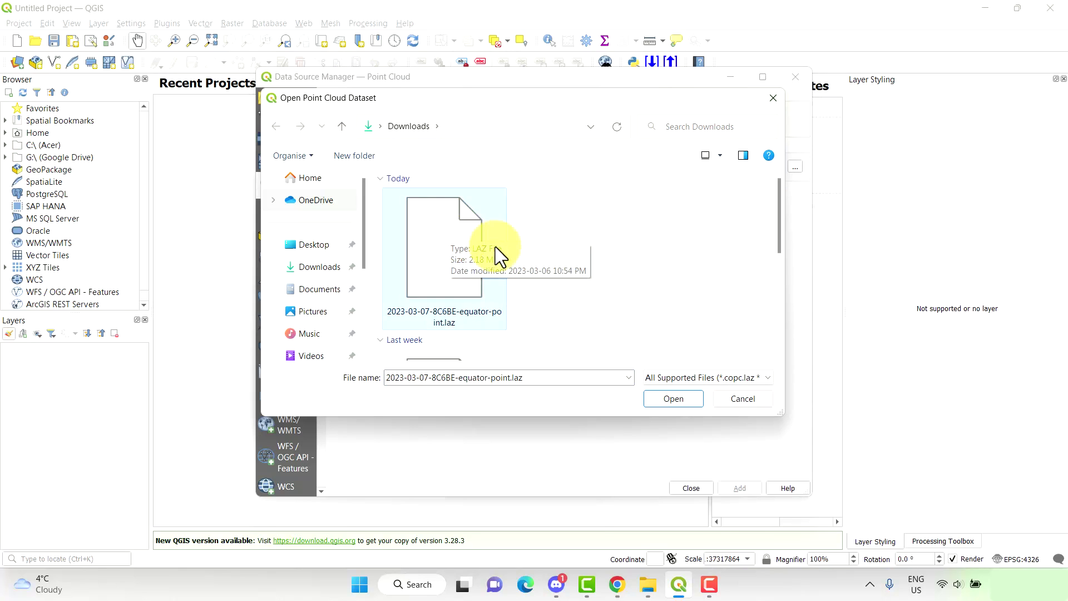
left_click(673, 401)
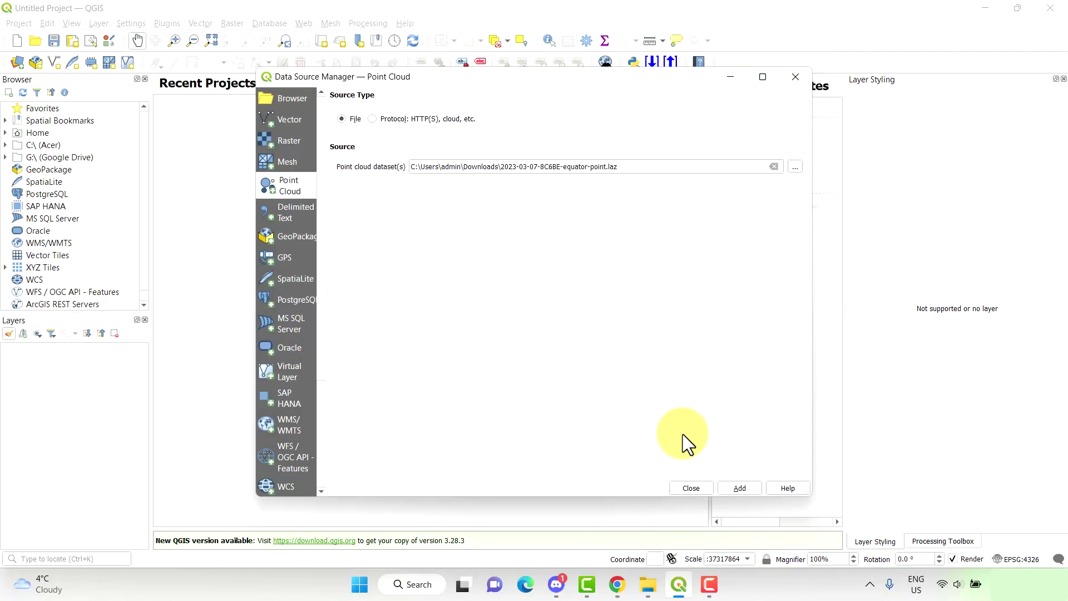
left_click(739, 487)
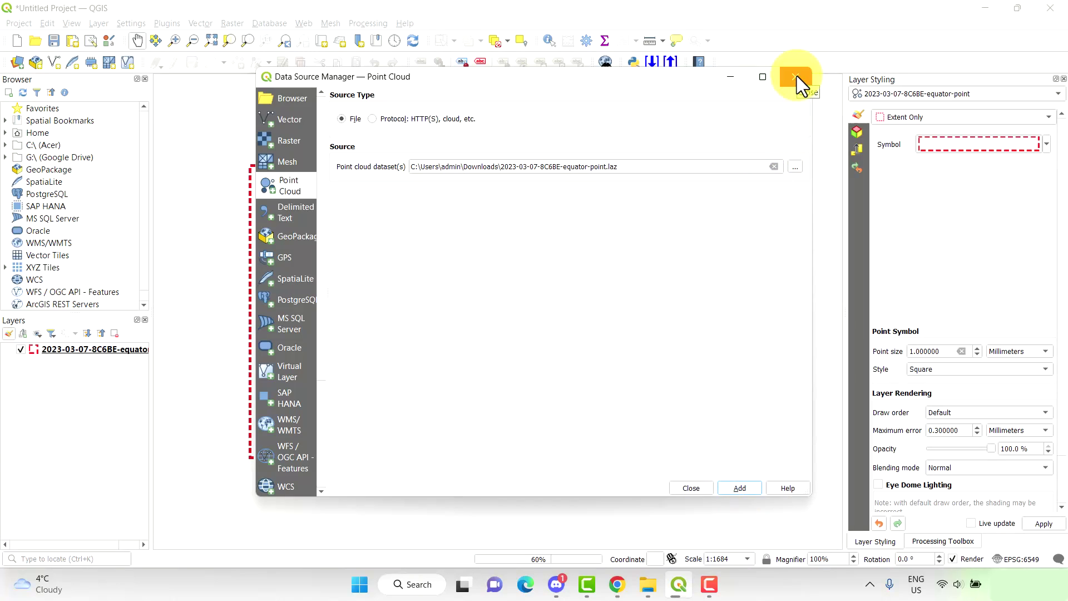
Close the Data Source Manager so the classified point cloud renders on the map
left_click(796, 76)
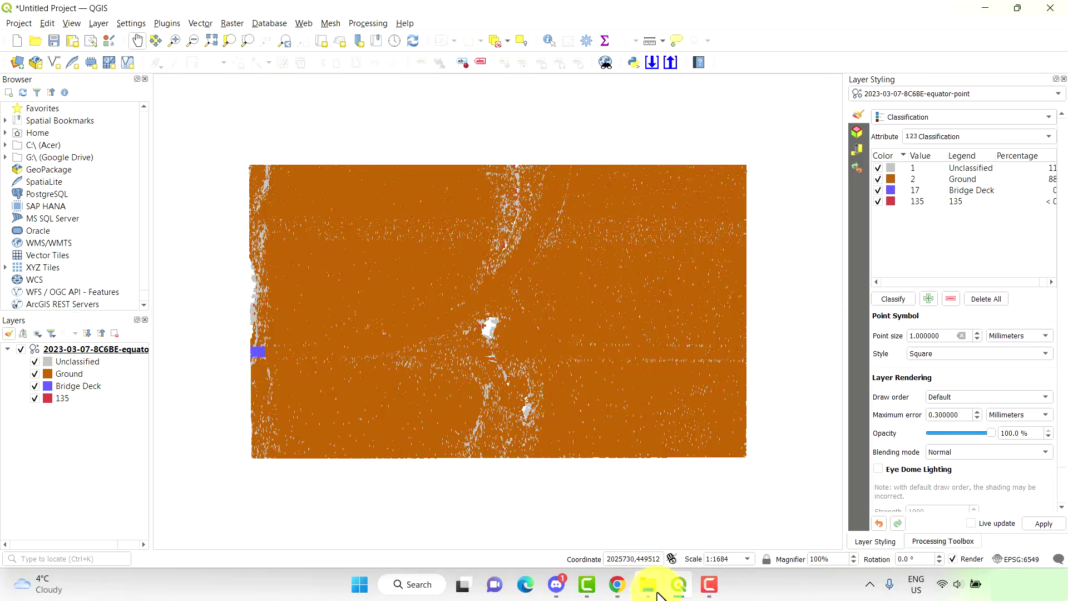
Open the equator-point readme from Downloads to confirm CRS EPSG:6549, then return to QGIS
mouse_move(648, 585)
left_click(555, 513)
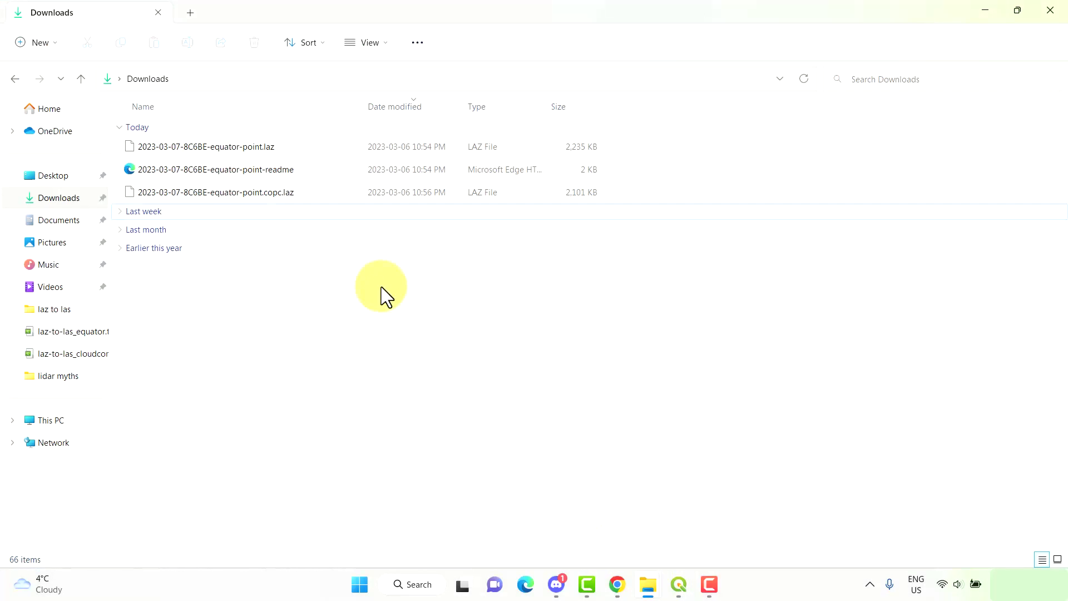
left_click(265, 176)
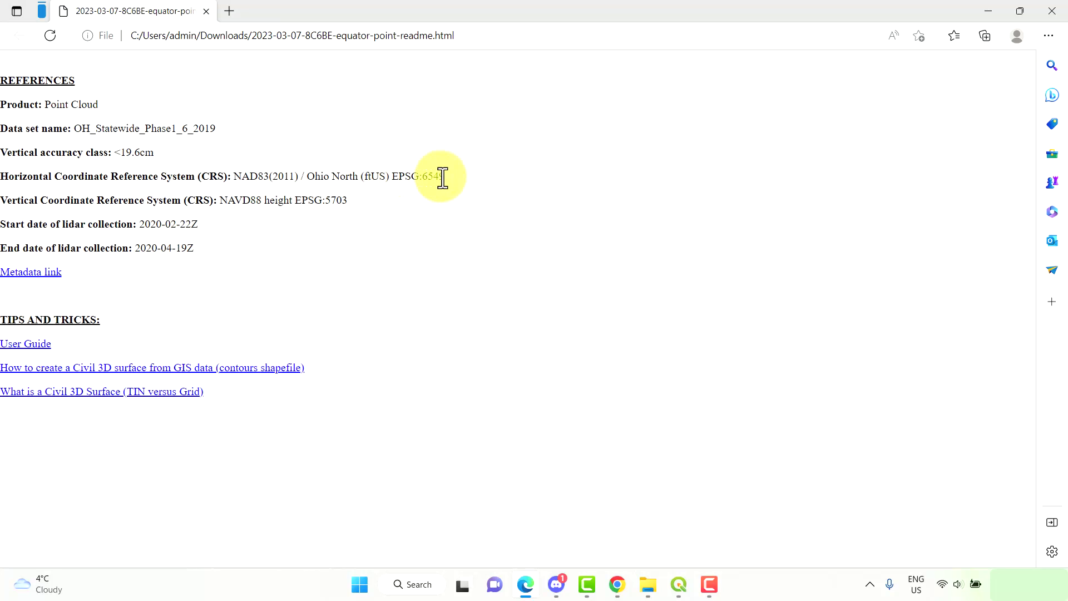
left_click(678, 584)
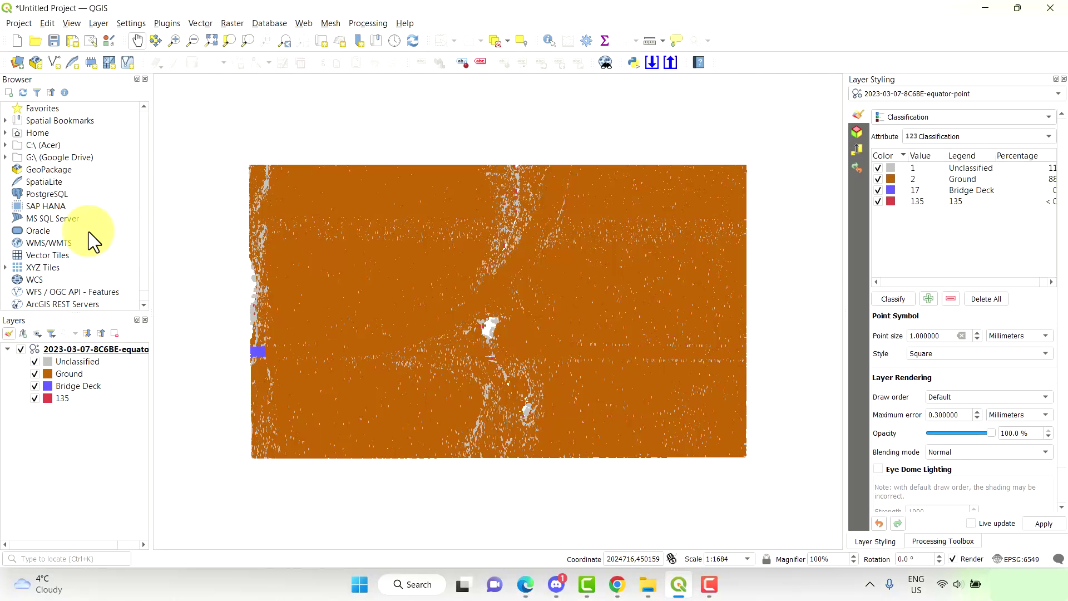
right_click(92, 351)
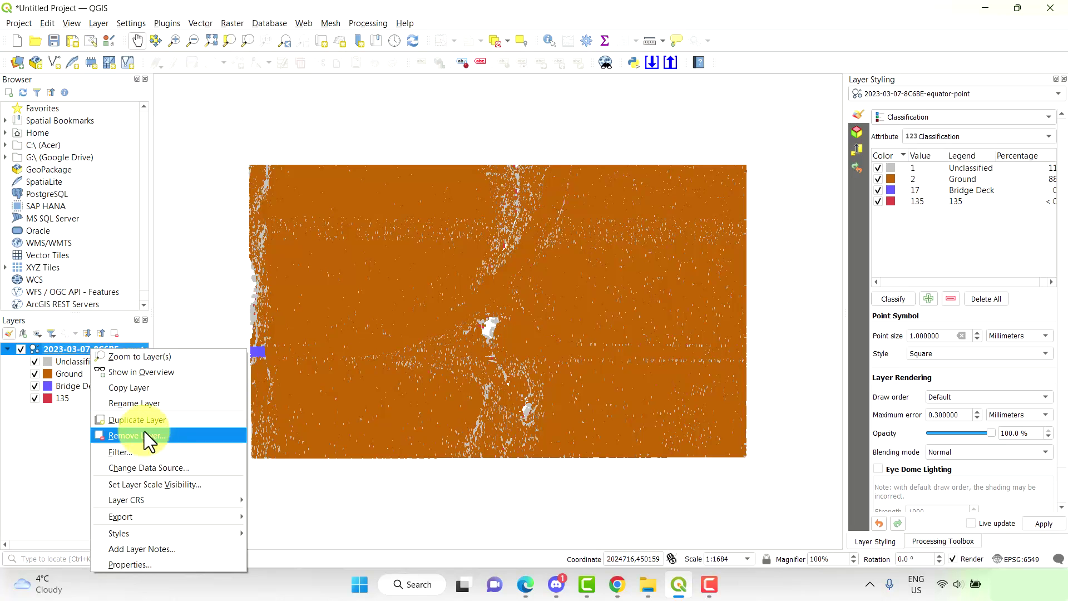
mouse_move(126, 500)
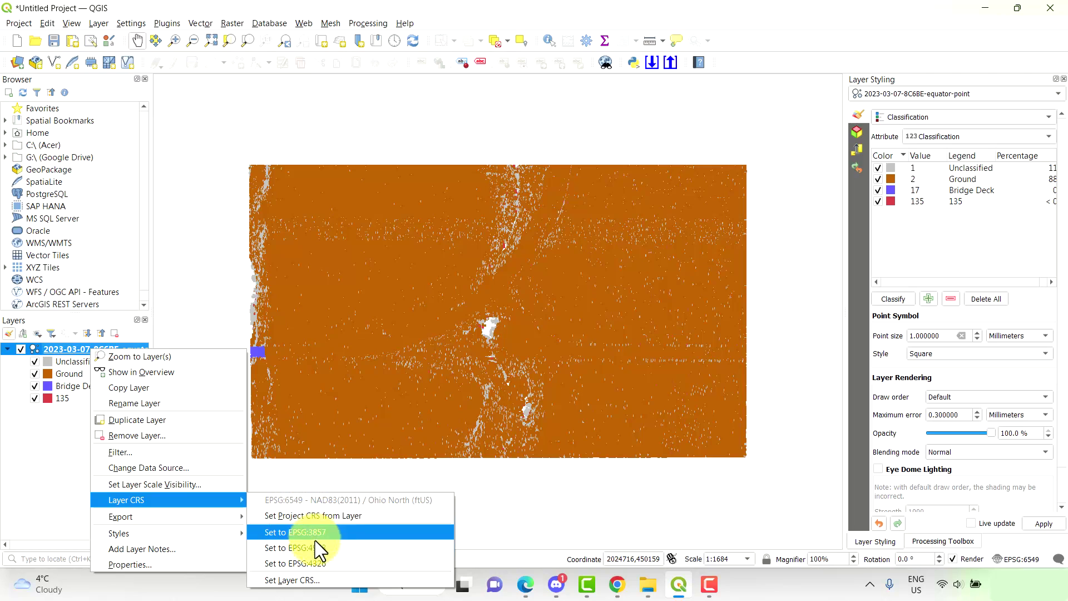
left_click(314, 580)
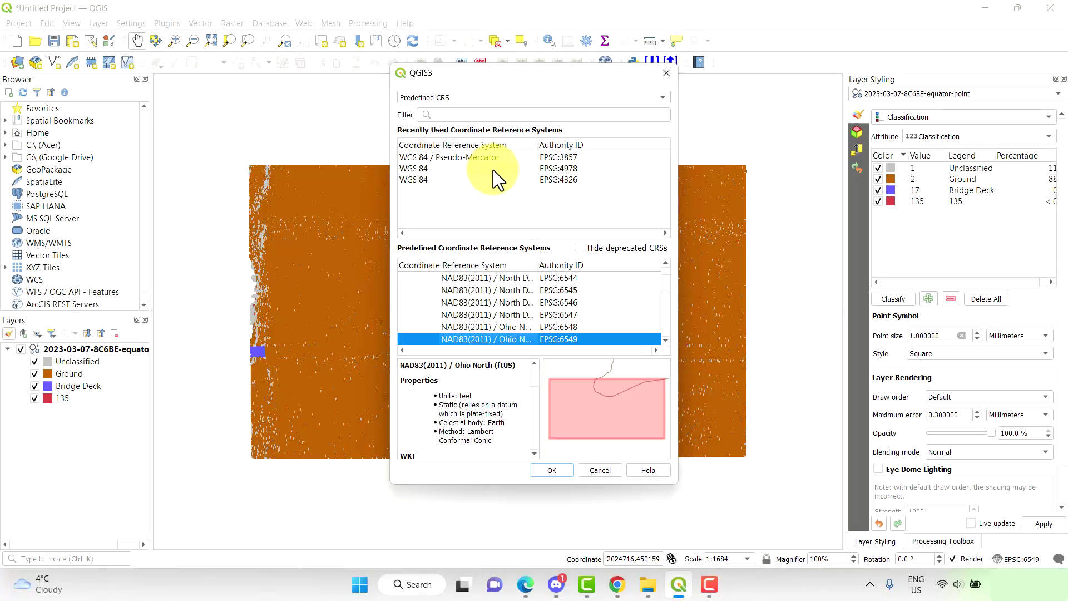
left_click(599, 471)
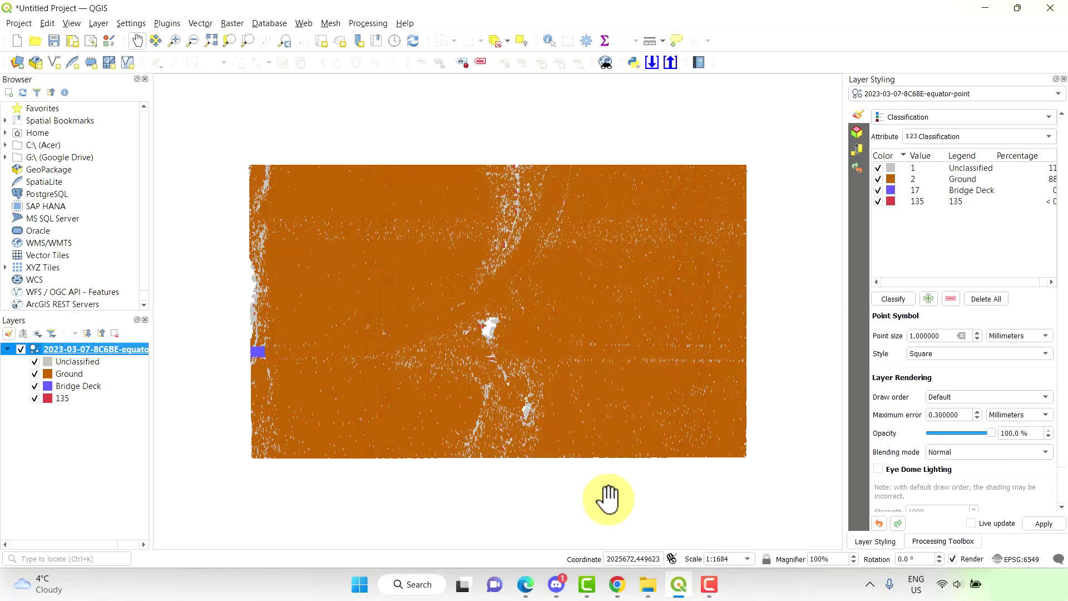